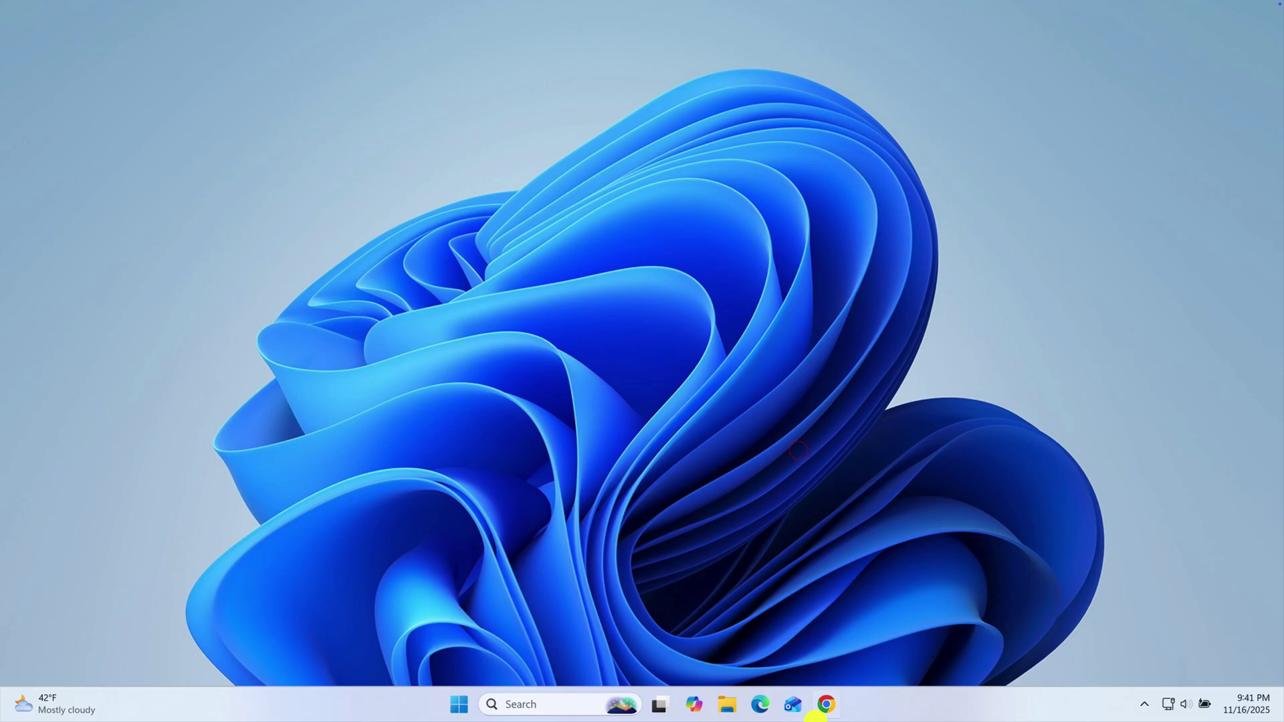
# Load calendar.google.com in Chrome from the 'ca' address-bar suggestion
pyautogui.click(824, 704)
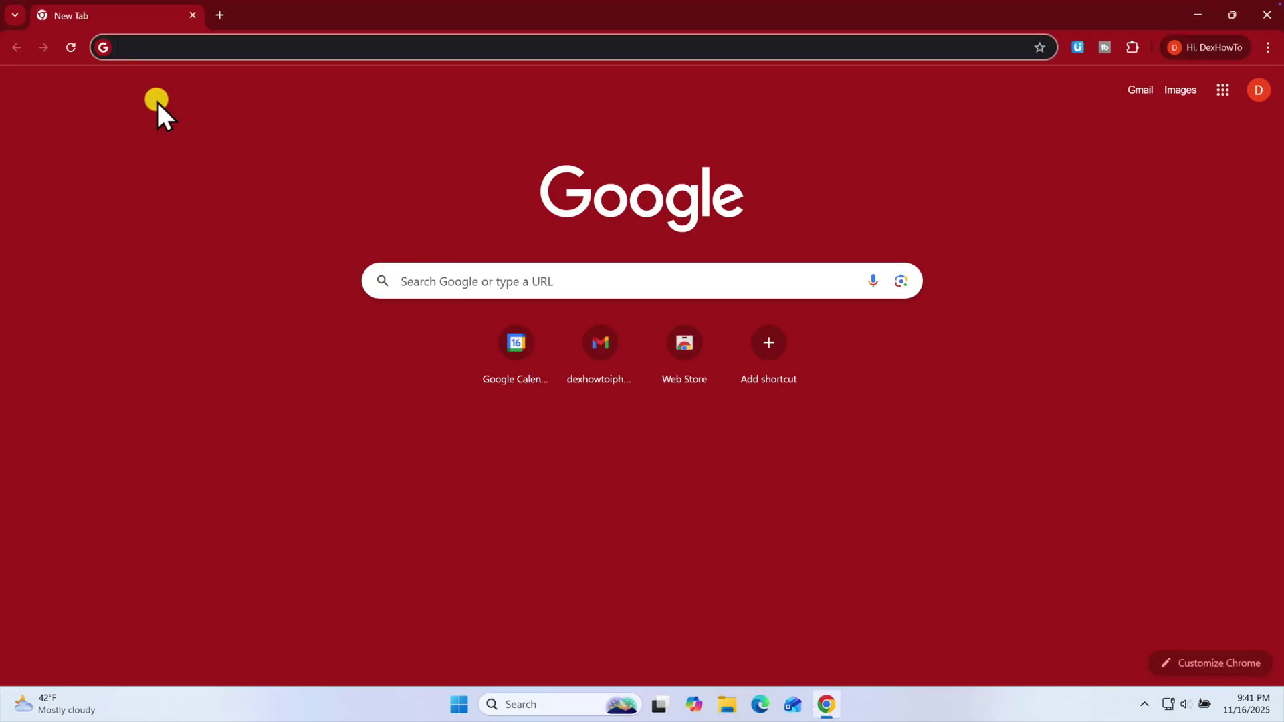
pyautogui.write('cal')
pyautogui.press('Return')
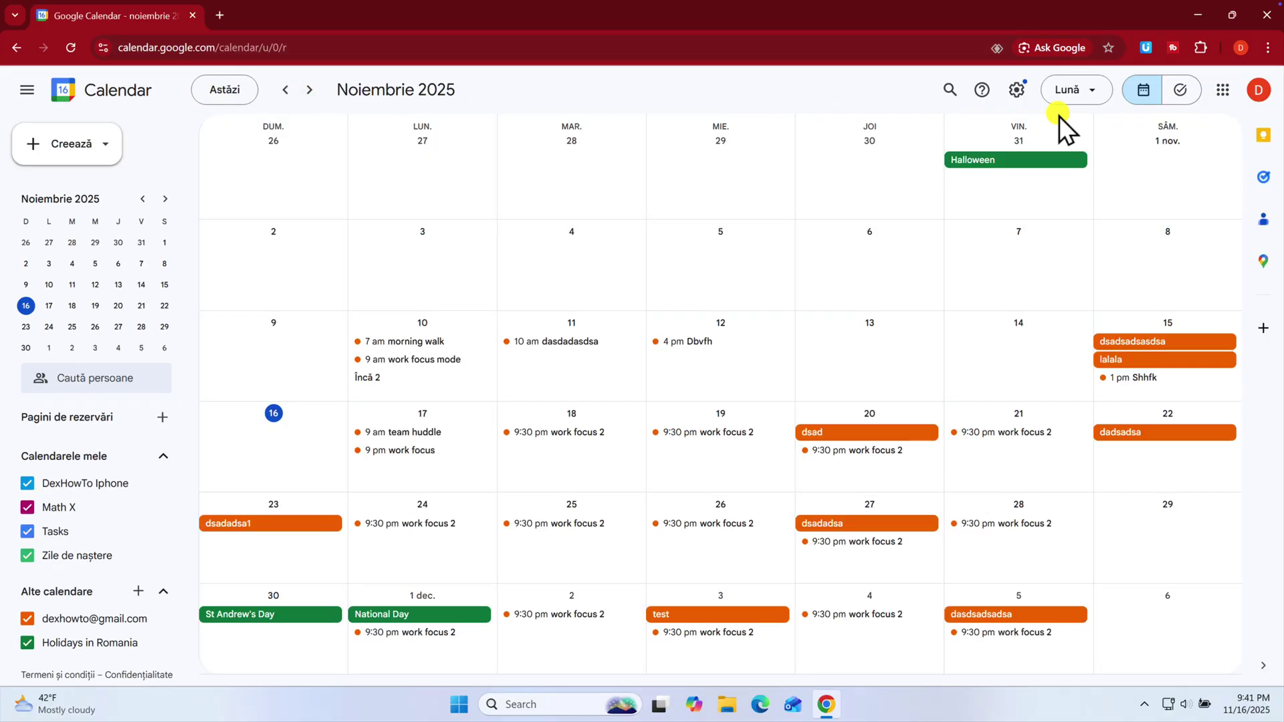
# Install Google Calendar as an app via Cast, save, and share > Install page as app
pyautogui.click(1268, 46)
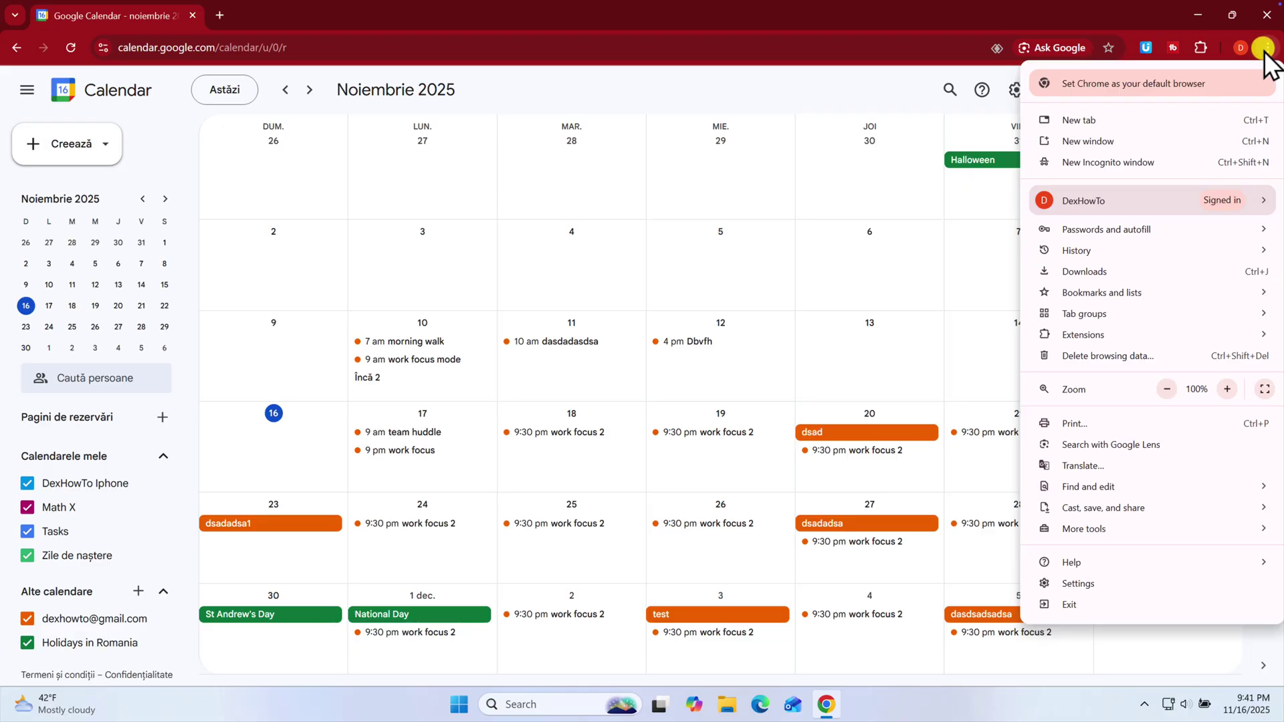
pyautogui.moveTo(1135, 503)
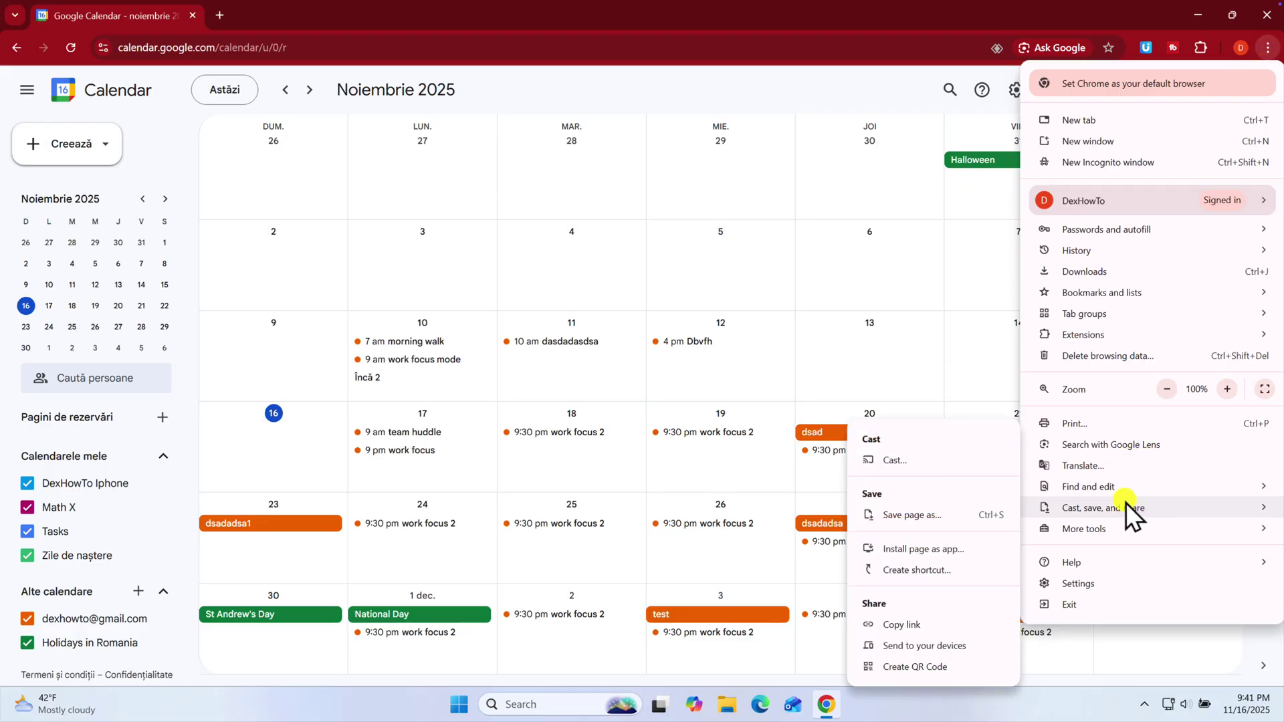
pyautogui.click(942, 549)
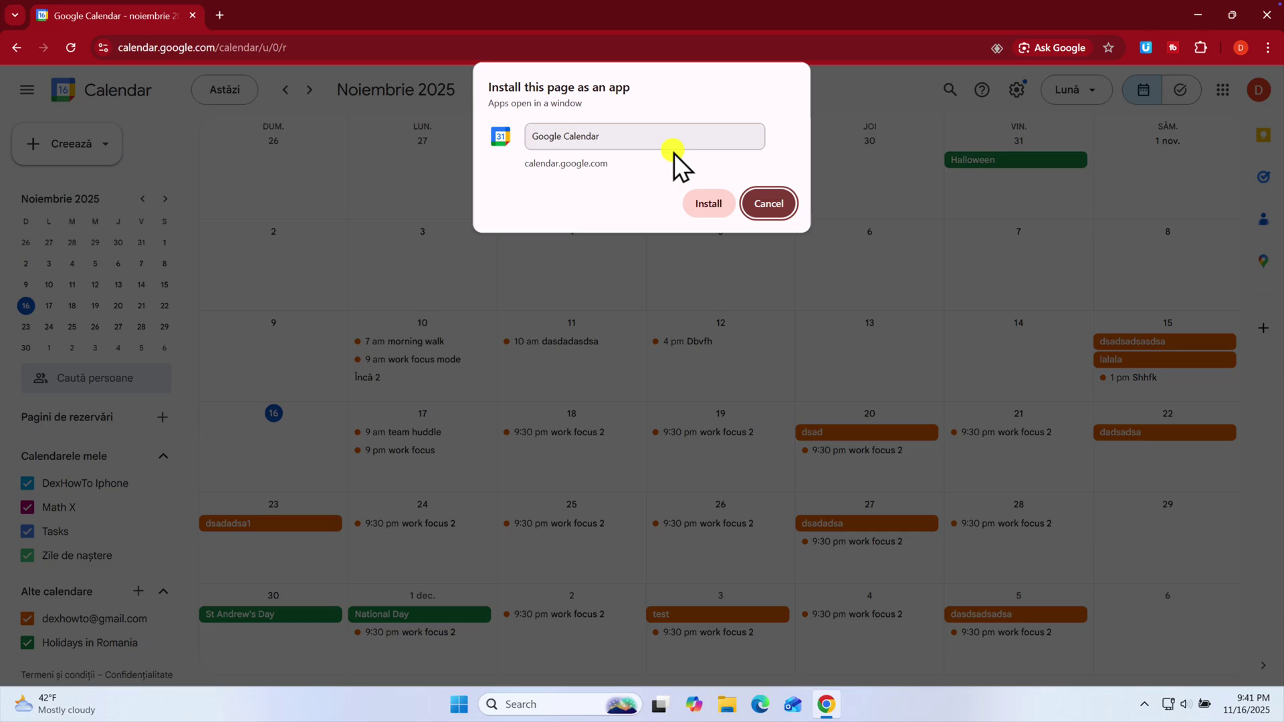
pyautogui.click(717, 209)
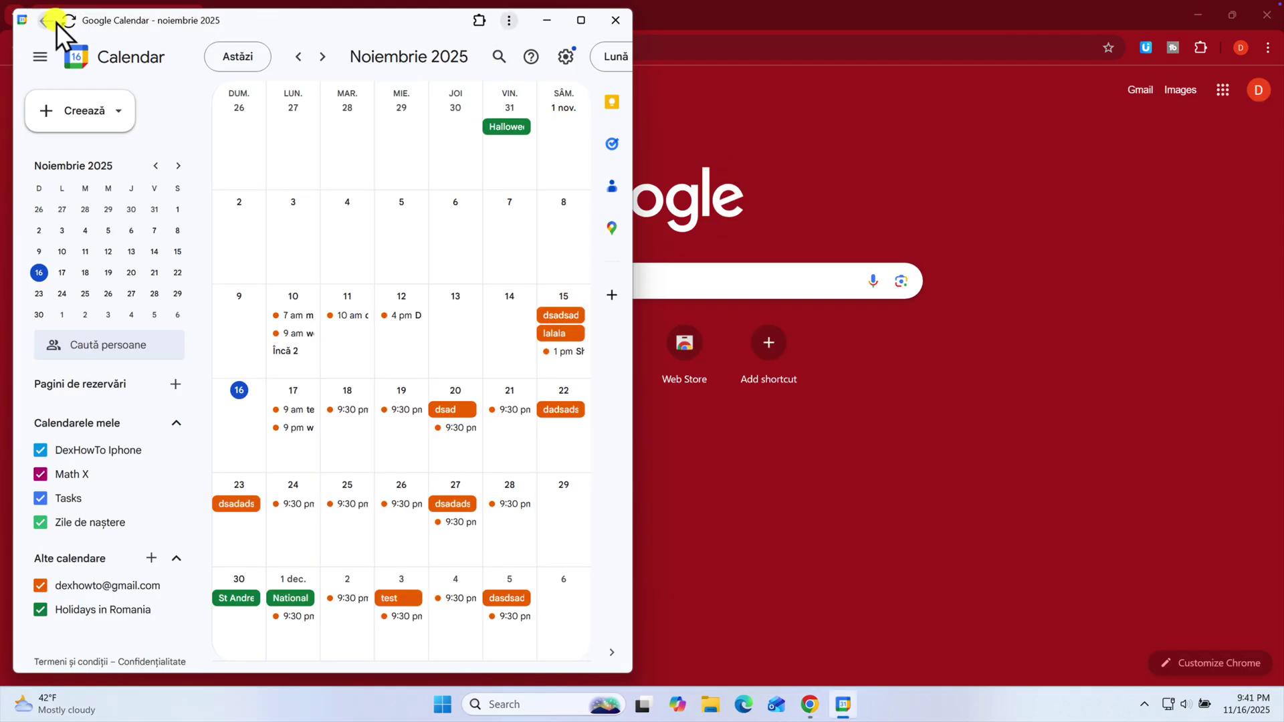
# Close Chrome, launch the Google Calendar app from a Windows search for 'google', then close it
pyautogui.click(615, 20)
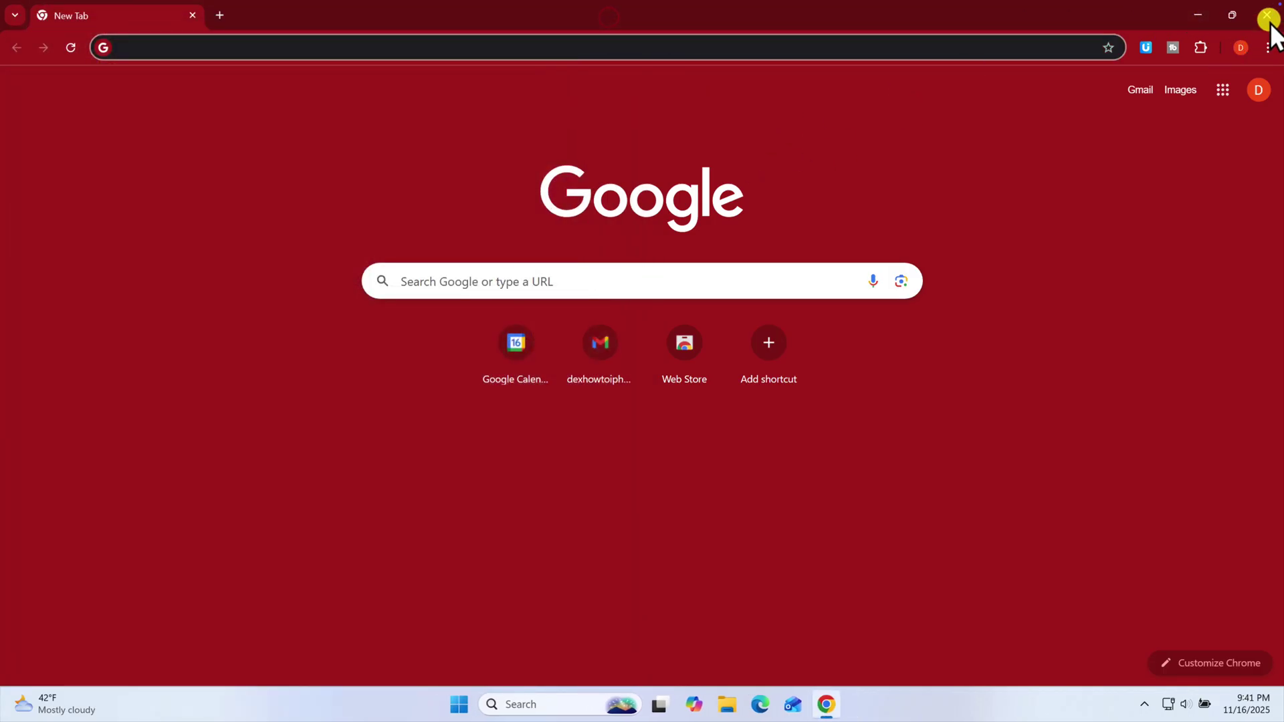
pyautogui.click(1267, 15)
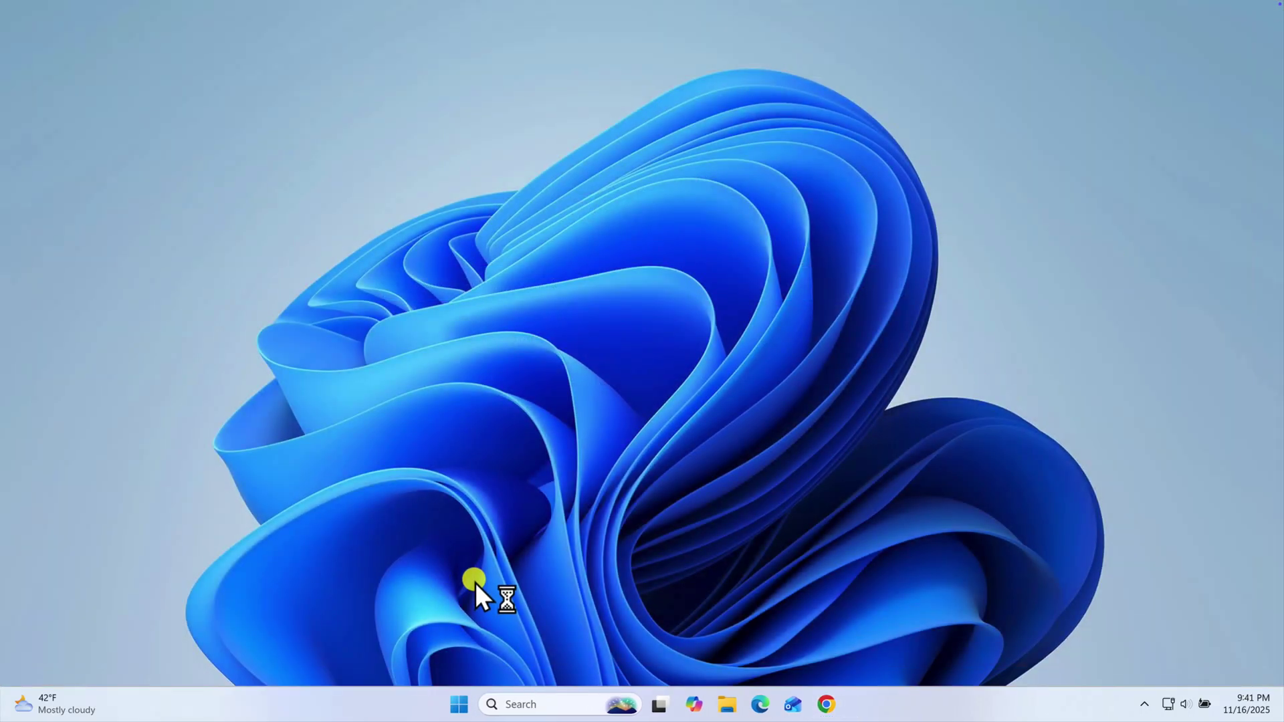
pyautogui.click(549, 704)
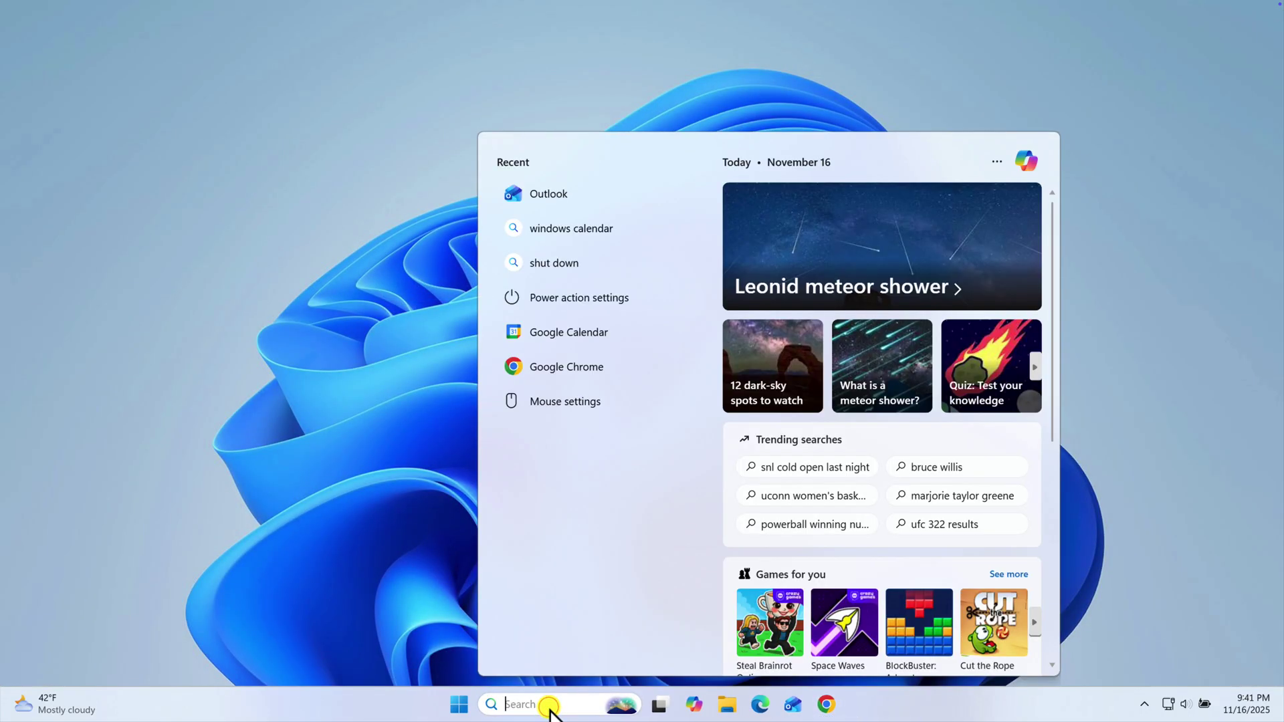
pyautogui.write('google')
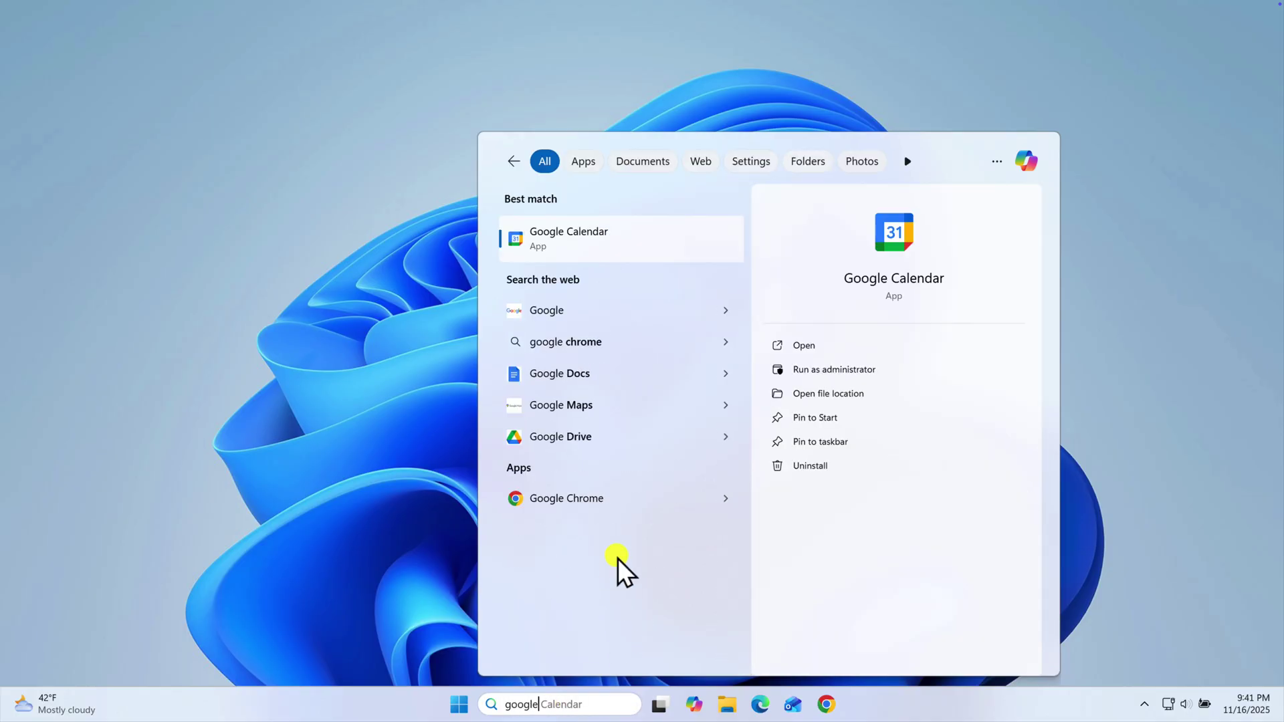
pyautogui.click(597, 254)
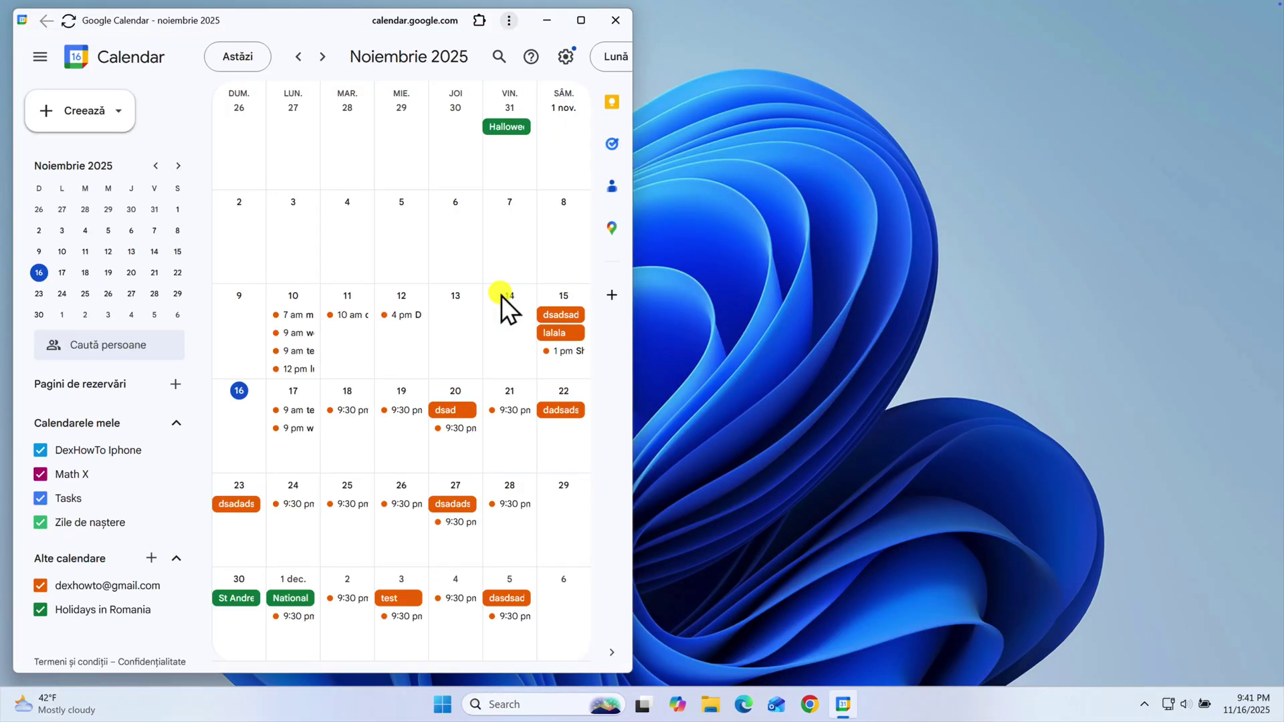
pyautogui.click(620, 18)
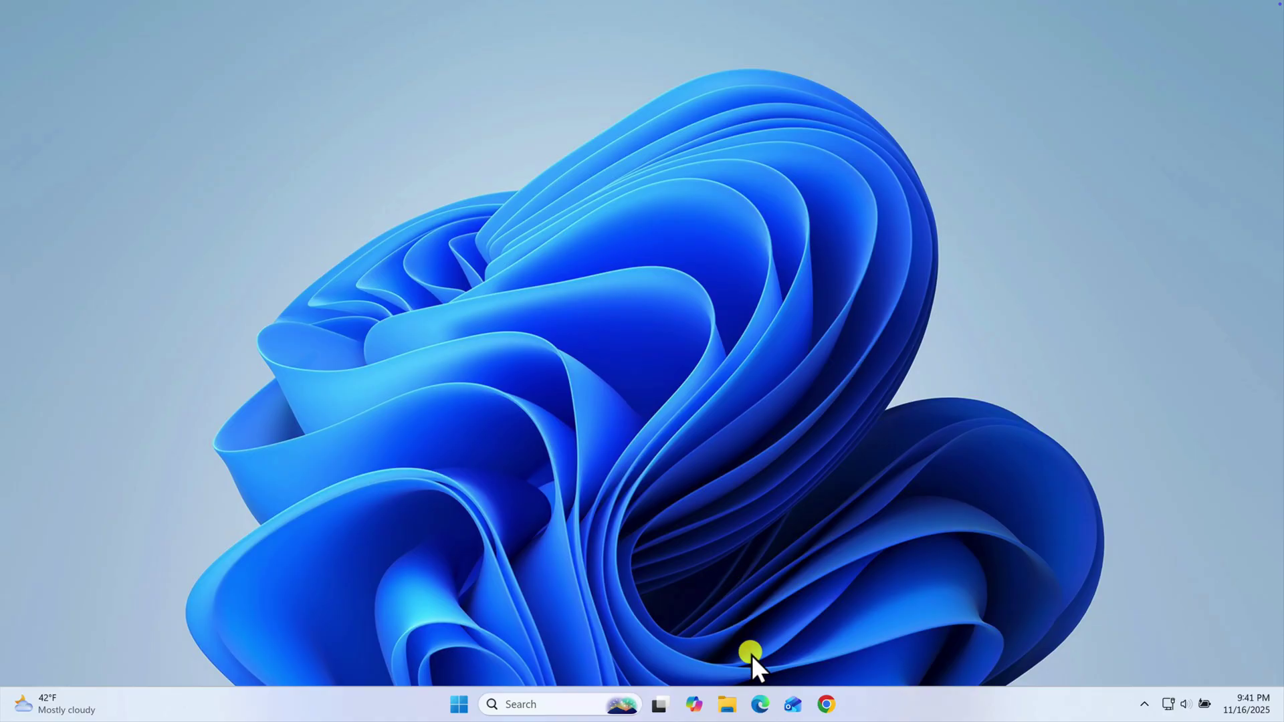
# In Outlook, enter the Gmail address and agree to sync that Gmail account
pyautogui.click(786, 703)
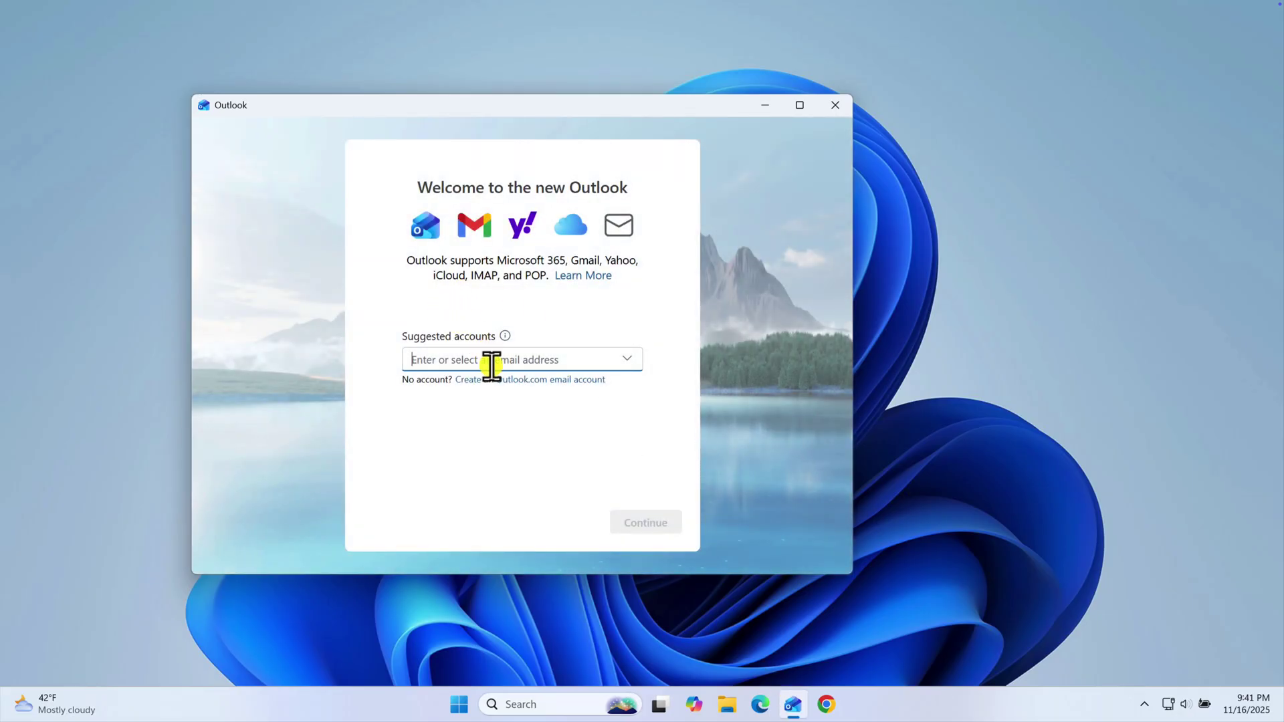
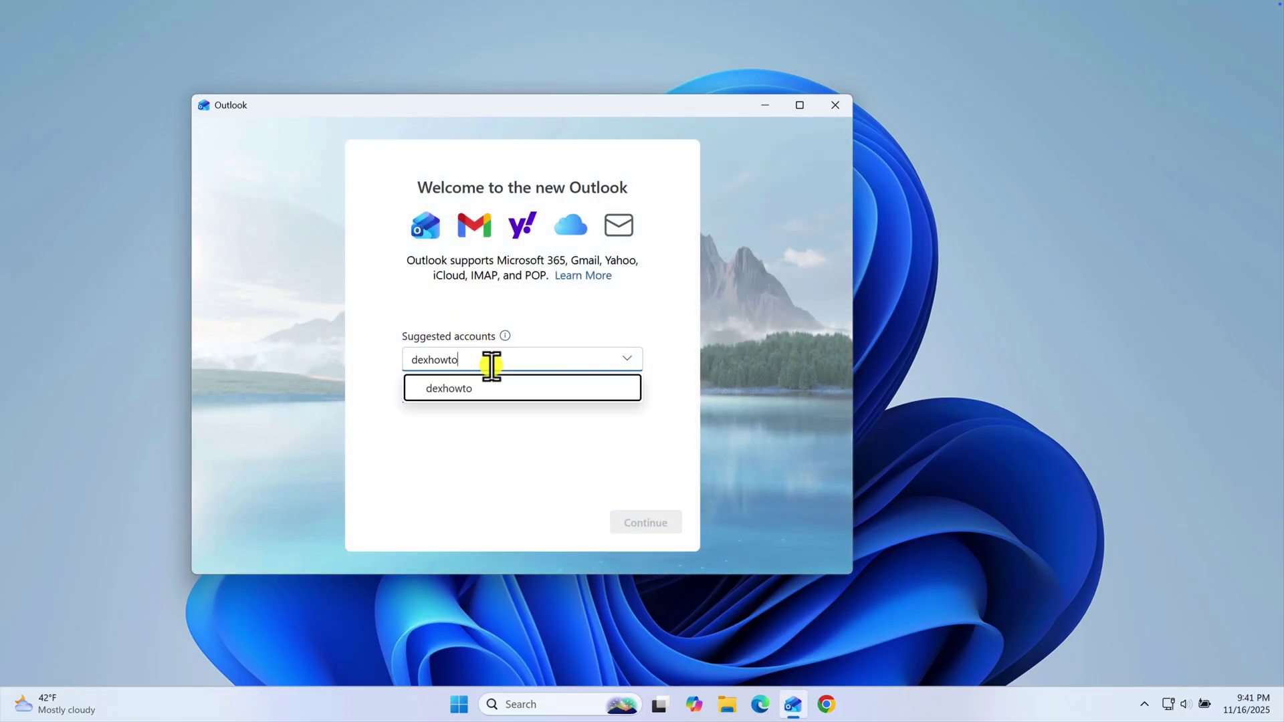
pyautogui.click(508, 388)
pyautogui.click(666, 522)
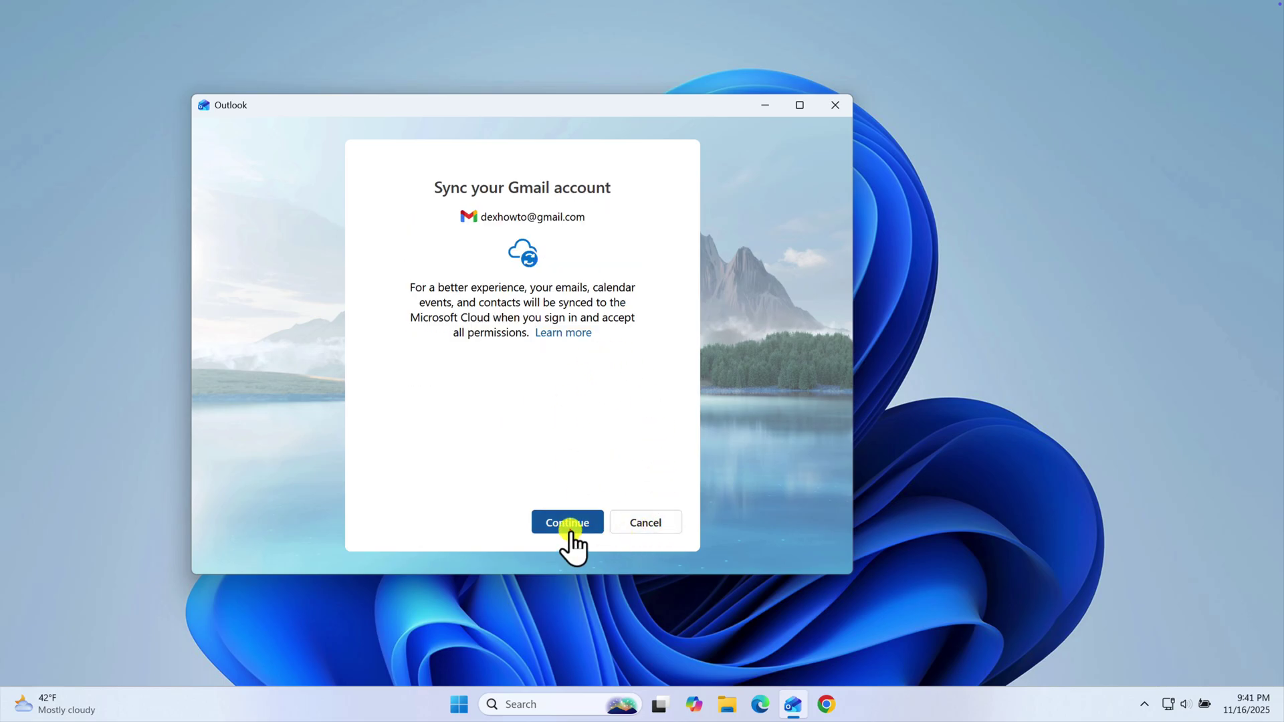
pyautogui.click(570, 525)
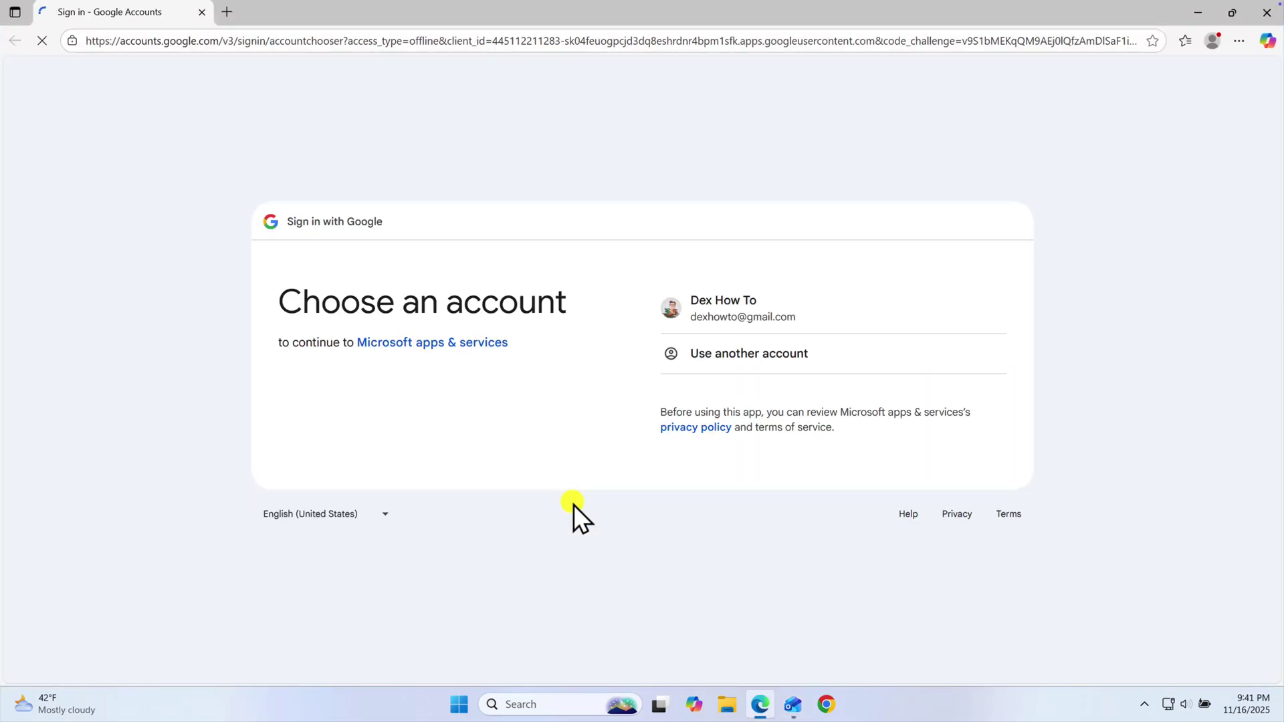
# Sign in with the Google account and grant Microsoft apps & services all permissions via Select all
pyautogui.click(715, 315)
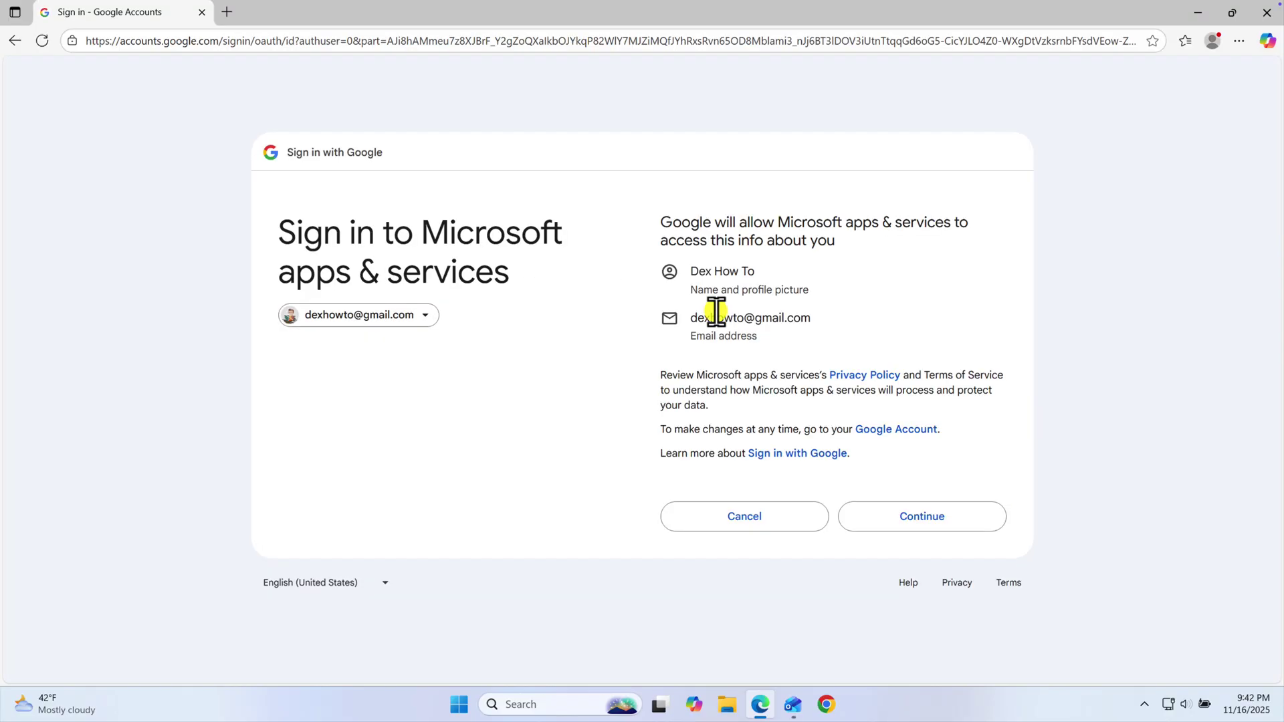
pyautogui.click(912, 525)
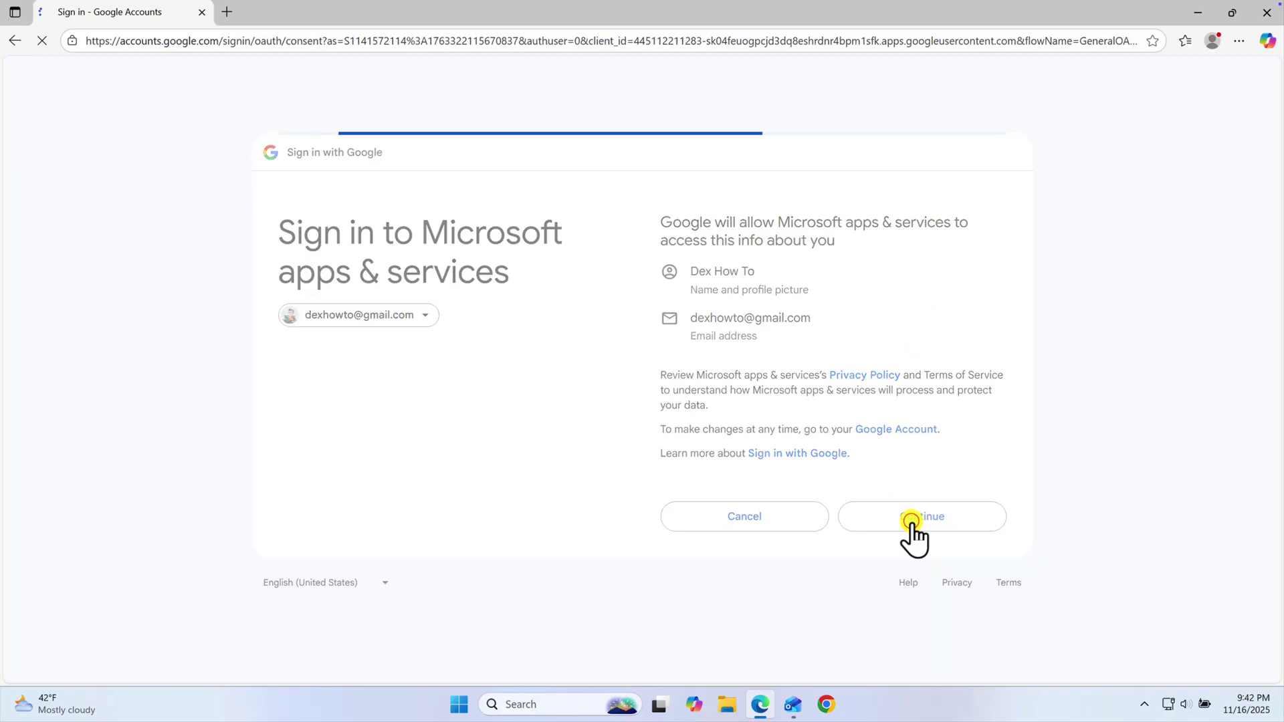
pyautogui.click(702, 223)
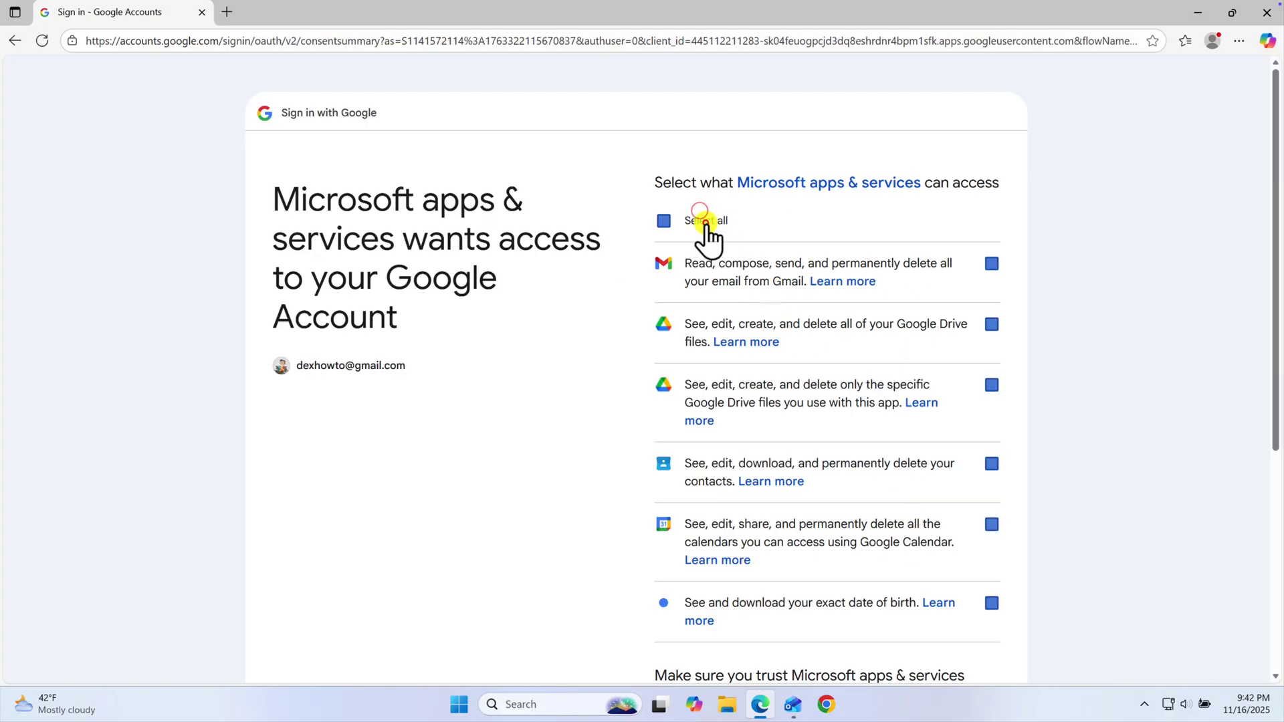
pyautogui.scroll(-5, 874, 488)
pyautogui.click(907, 567)
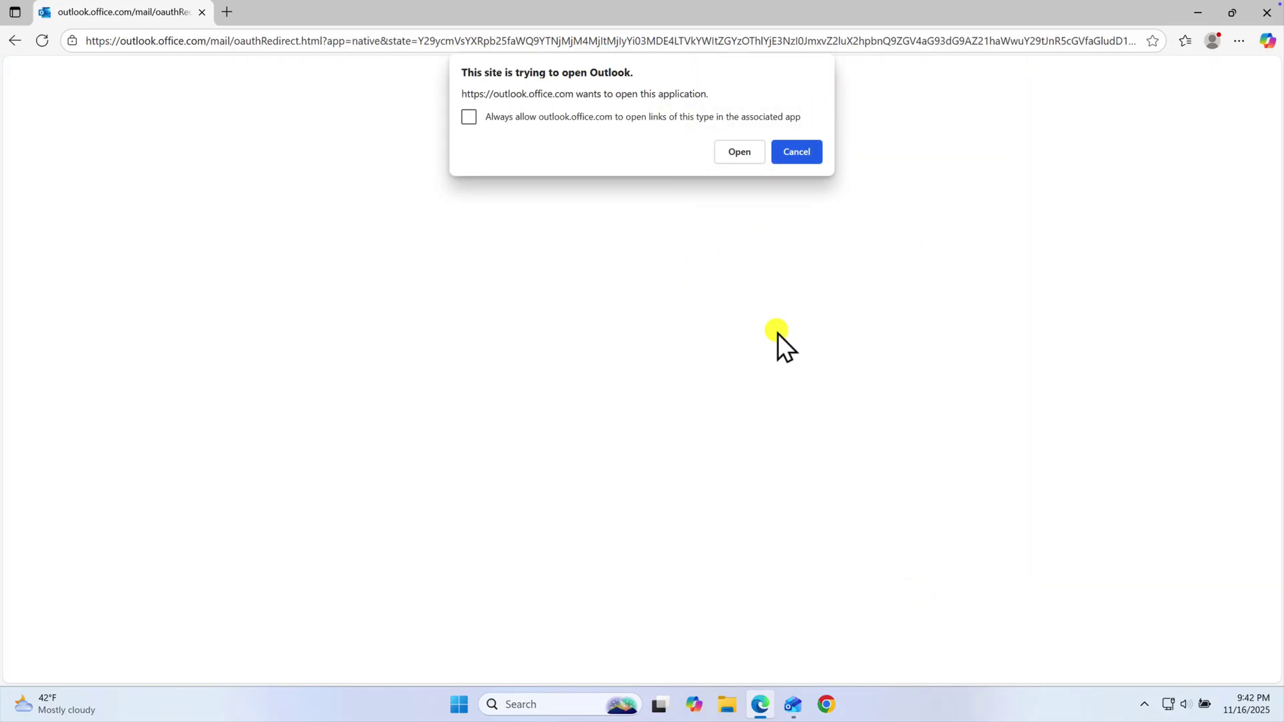
# Always allow the site to open Outlook, return the sign-in to Outlook, and close Edge
pyautogui.click(541, 118)
pyautogui.click(747, 153)
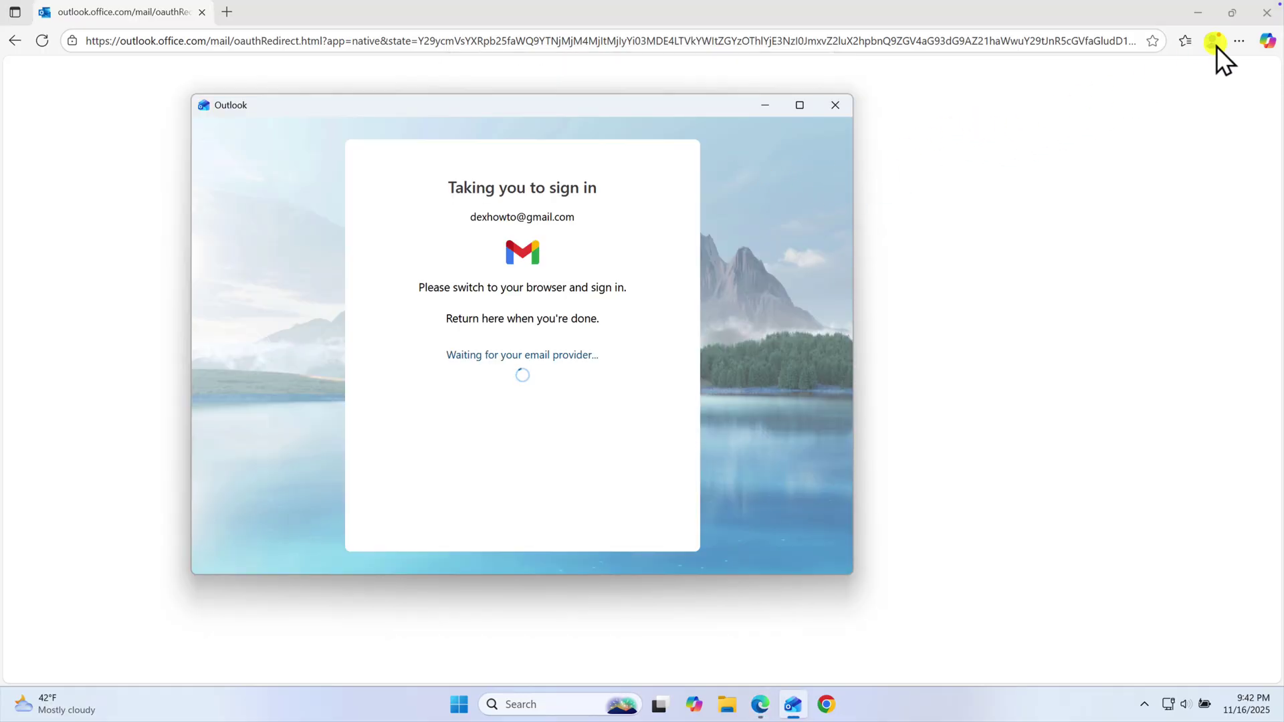
pyautogui.click(1266, 12)
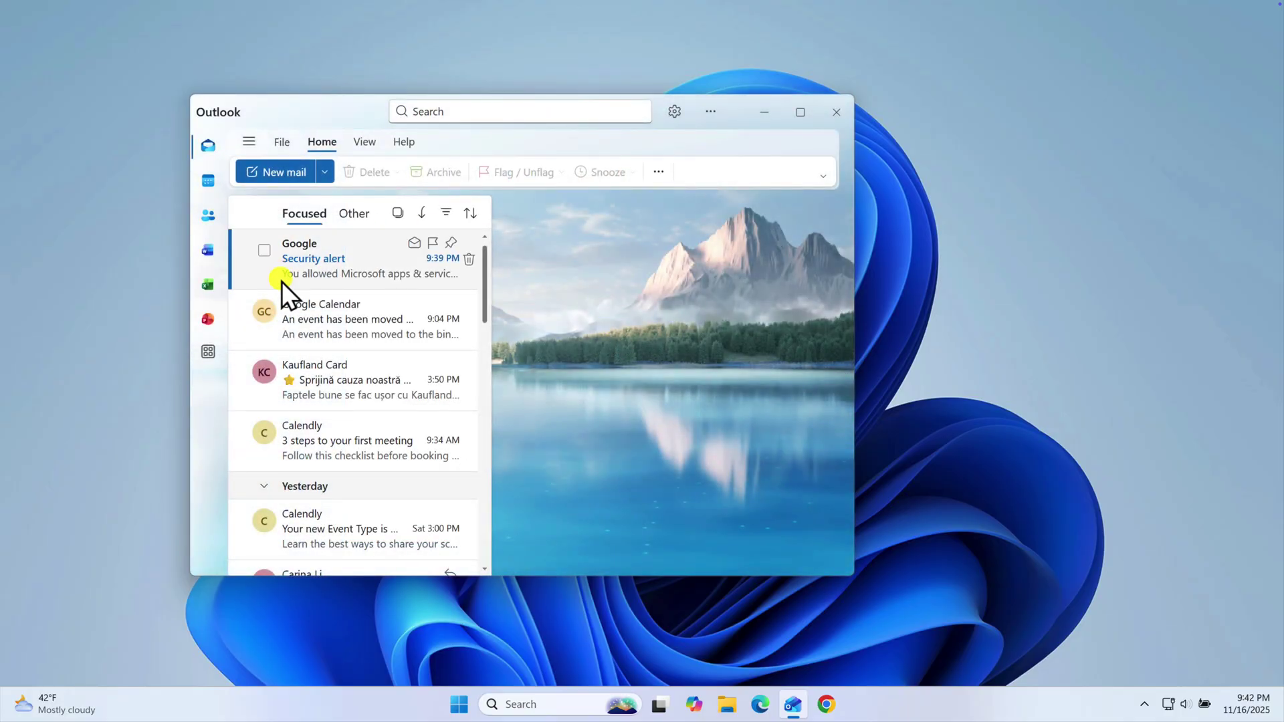
# Switch Outlook to the calendar and show it in Month view
pyautogui.click(208, 181)
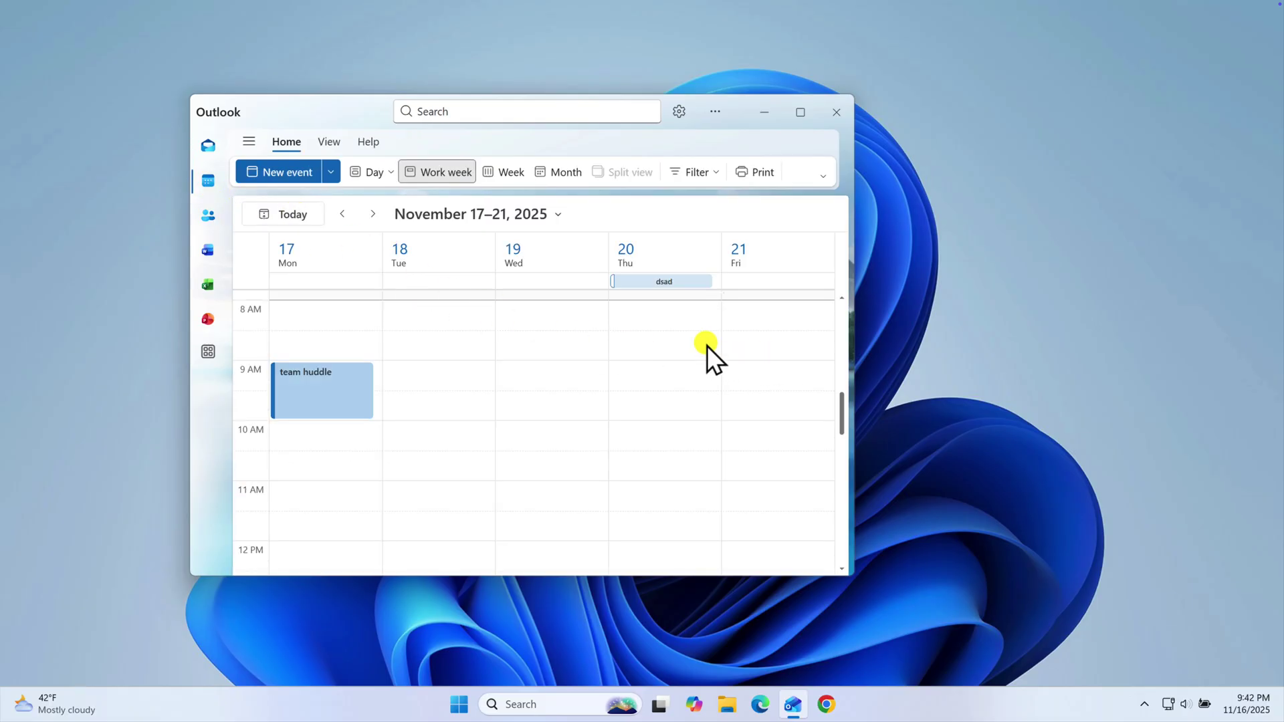
pyautogui.click(500, 175)
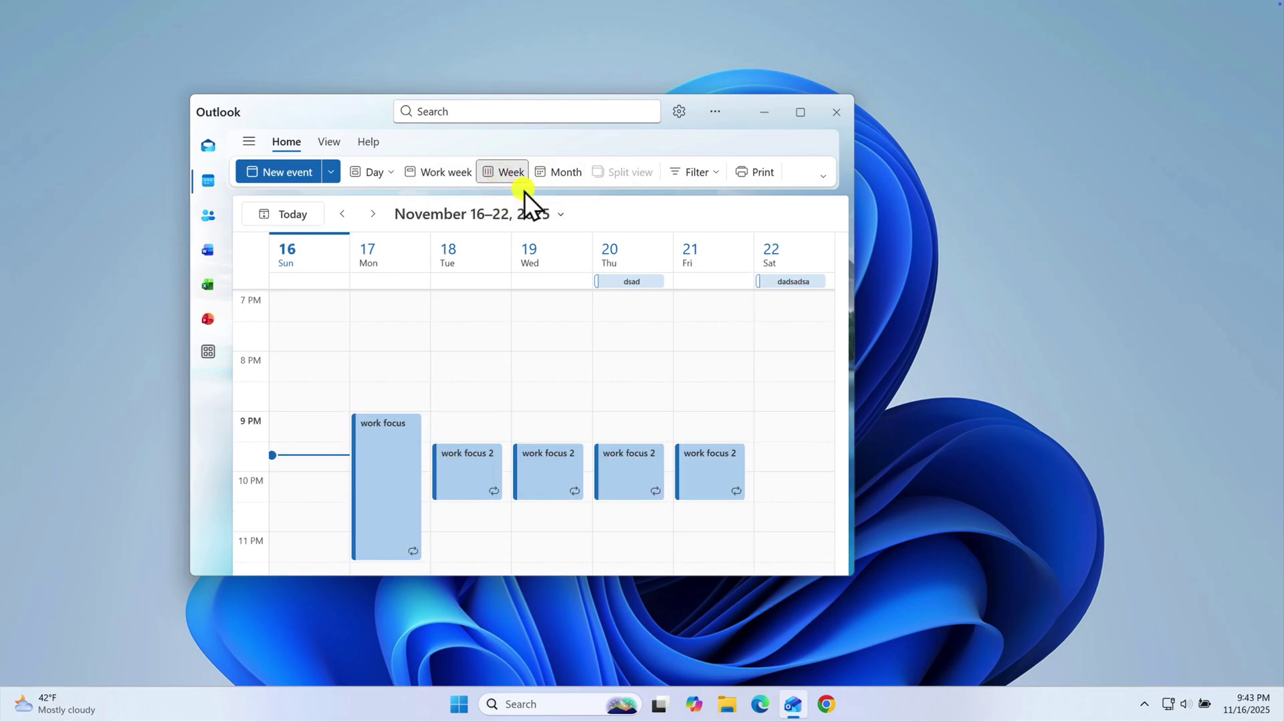
pyautogui.click(549, 172)
pyautogui.scroll(-1, 568, 461)
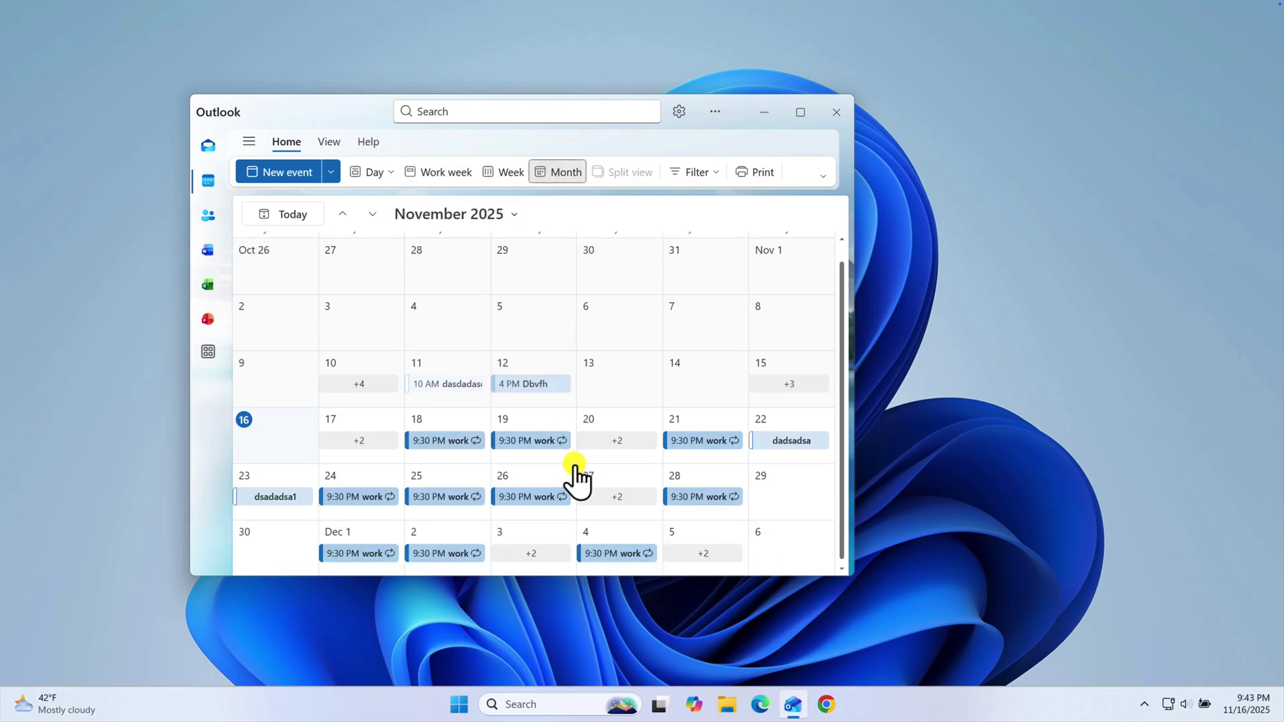
pyautogui.scroll(1, 574, 462)
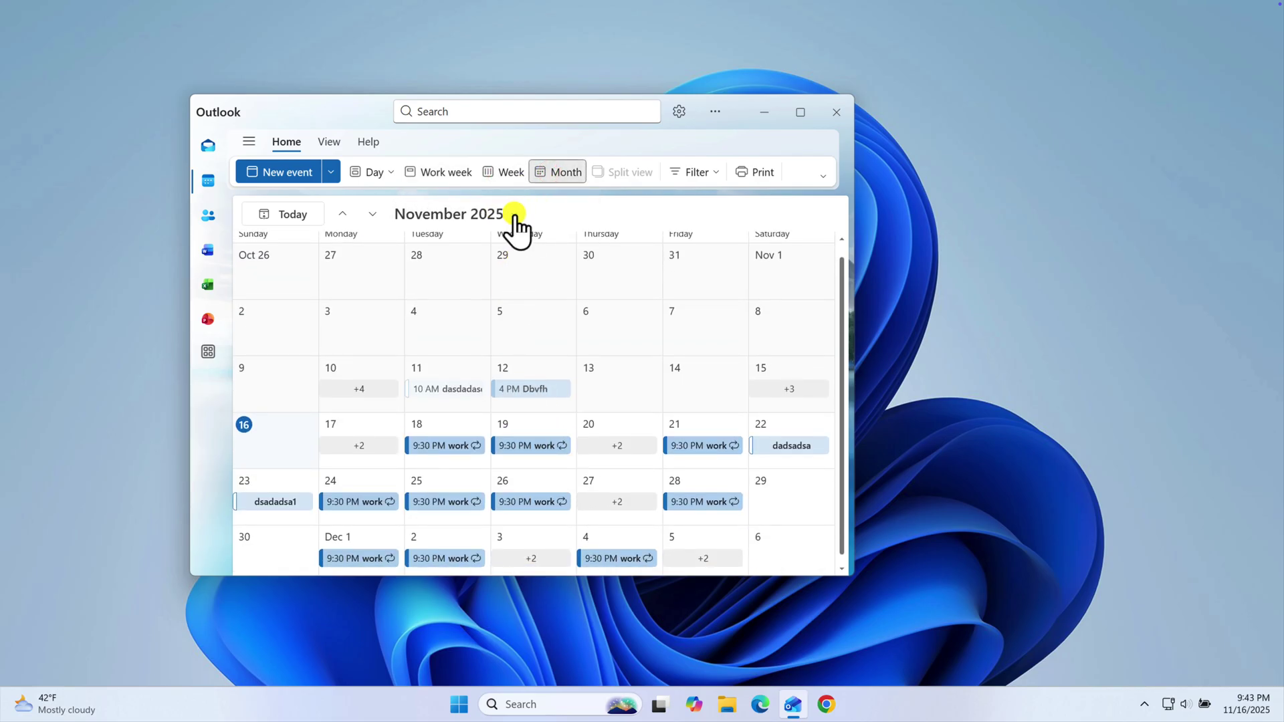
# Jump to December 2025 and view the Dec 9 'work focus 2' event details
pyautogui.click(514, 214)
pyautogui.click(535, 362)
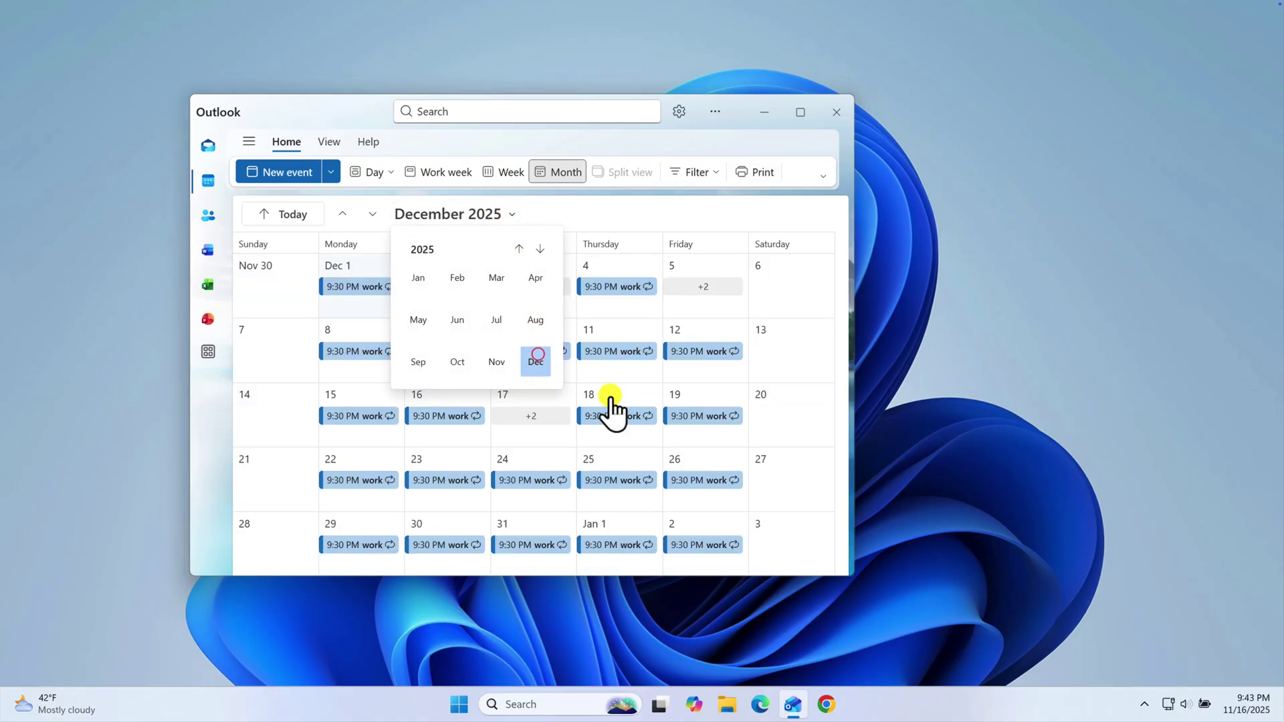
pyautogui.click(783, 372)
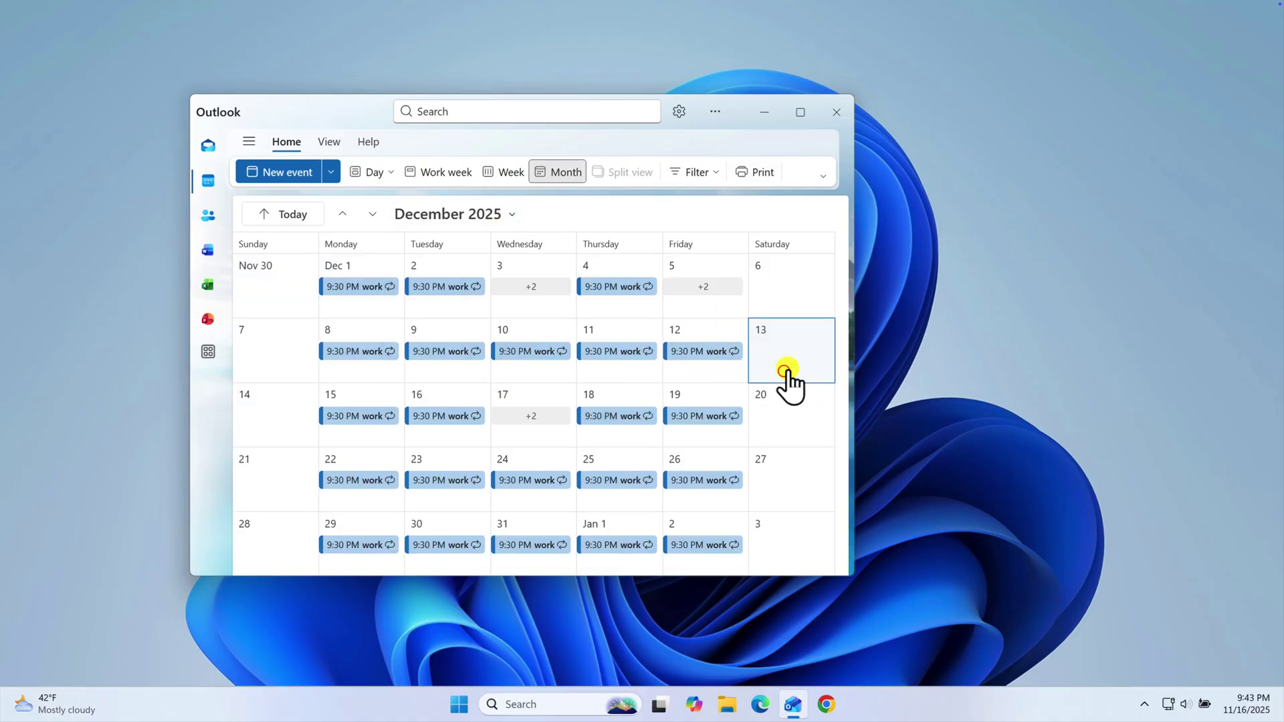
pyautogui.click(436, 352)
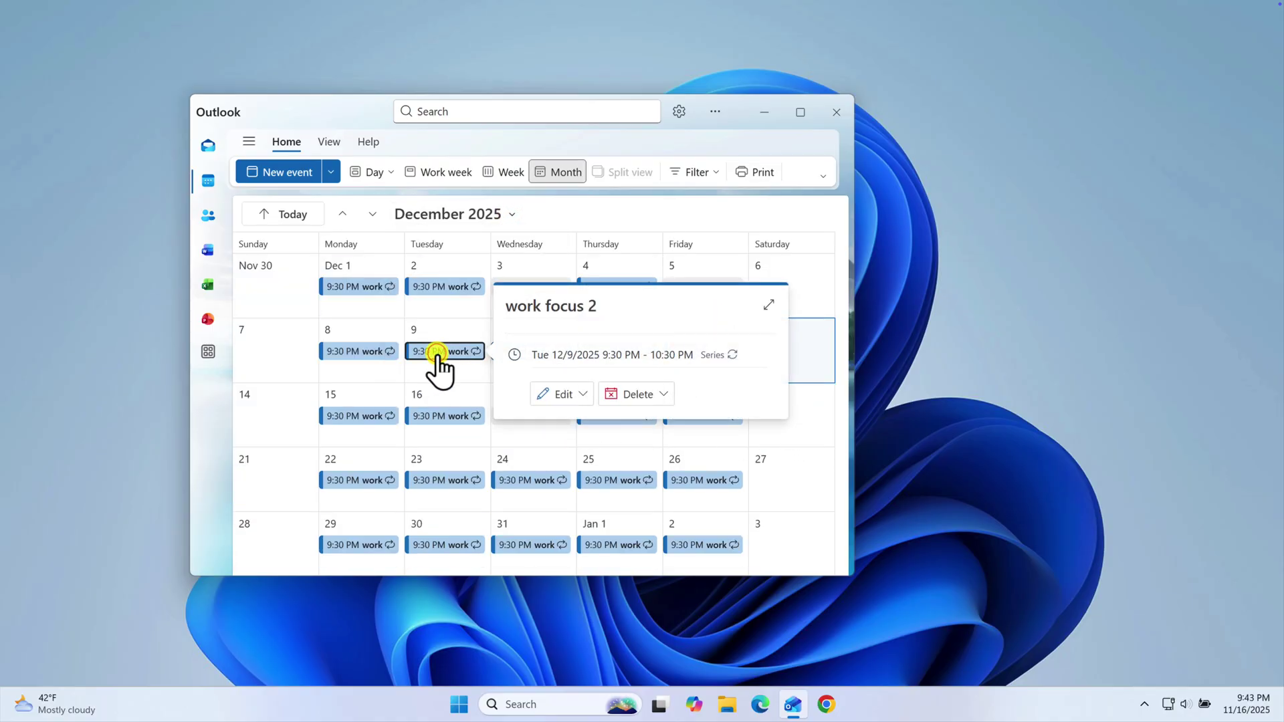